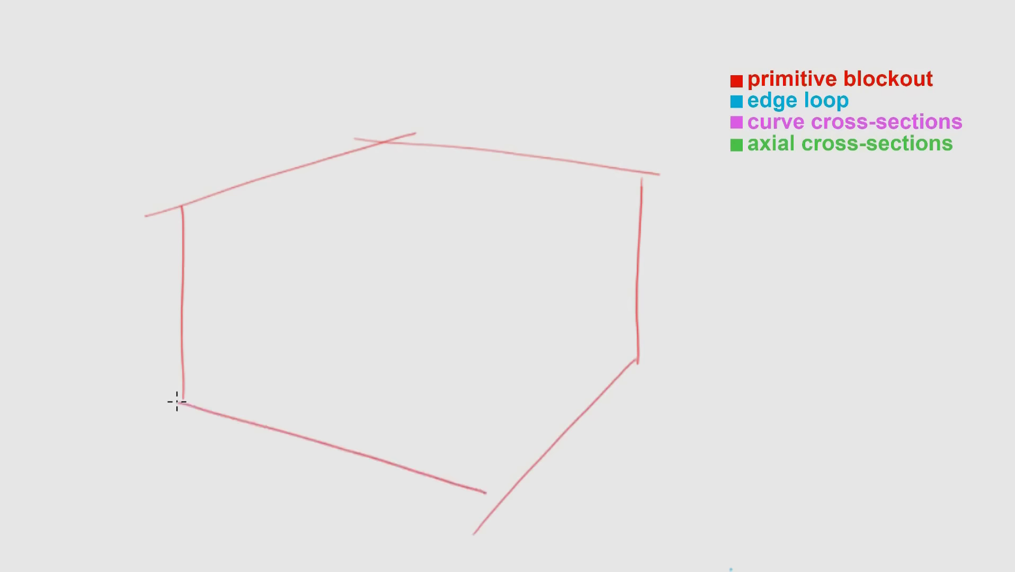
Step: Complete the red primitive box in perspective with its front corner edge, remaining top edges, hidden back vertical and hidden base edges
mouse_move(641, 180)
left_mouse_down()
mouse_move(481, 290)
mouse_move(509, 484)
left_mouse_up()
key("shift")
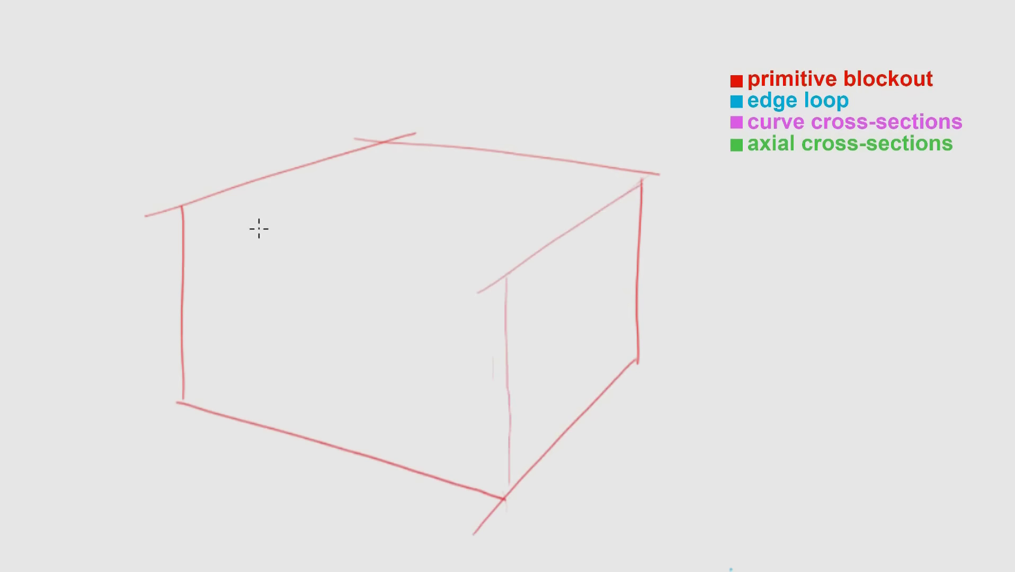
left_click_drag(181, 209, 530, 274)
left_click_drag(385, 142, 384, 290)
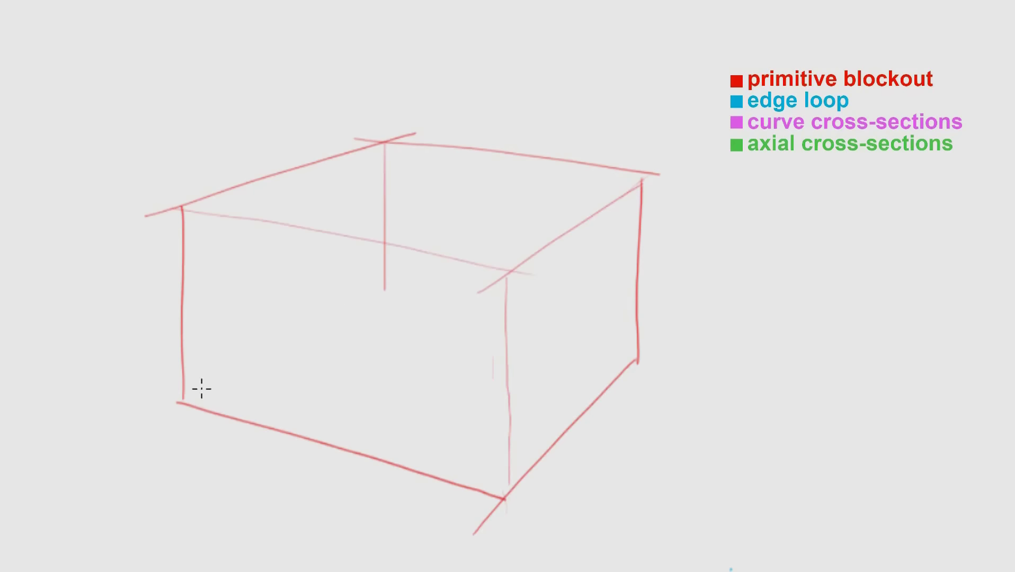
mouse_move(170, 407)
left_mouse_down()
mouse_move(395, 291)
mouse_move(372, 297)
mouse_move(663, 371)
left_mouse_up()
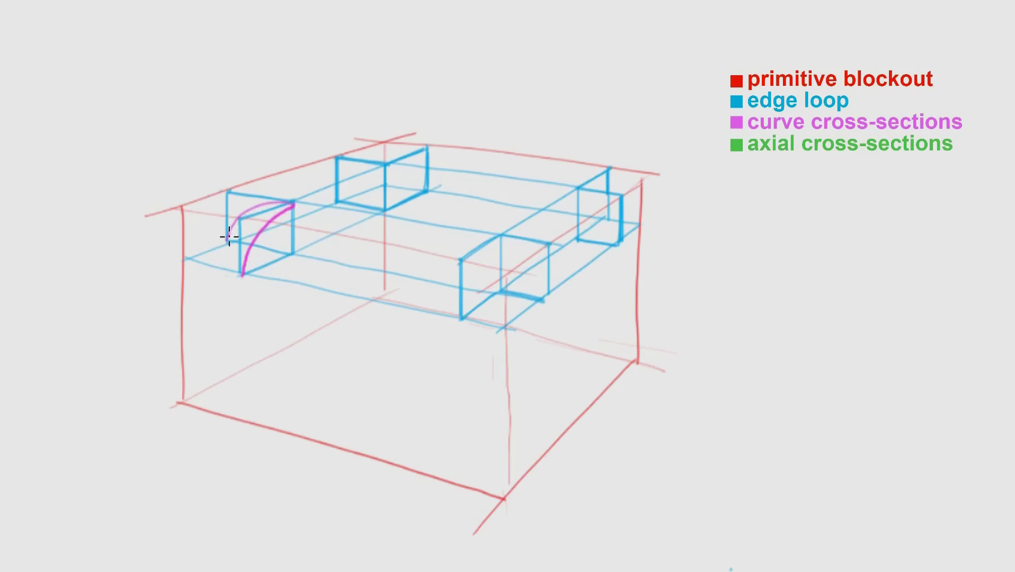
Step: Draw magenta curve cross-sections inside the blue edge-loop boxes at the four upper corners
left_click_drag(226, 241, 294, 202)
mouse_move(462, 318)
left_mouse_down()
mouse_move(501, 237)
mouse_move(543, 298)
left_mouse_up()
left_click_drag(598, 197, 617, 241)
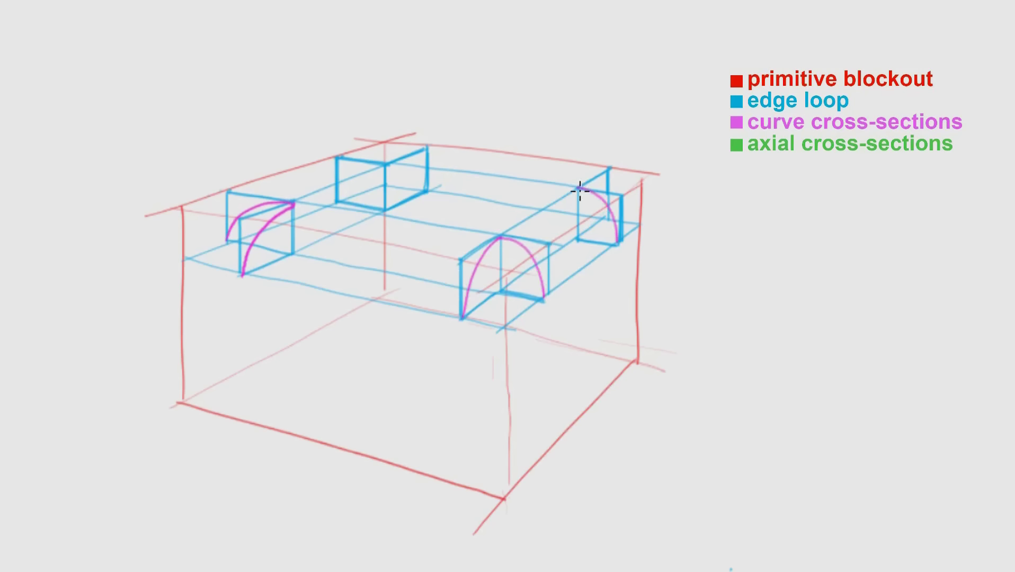
left_click_drag(374, 164, 334, 202)
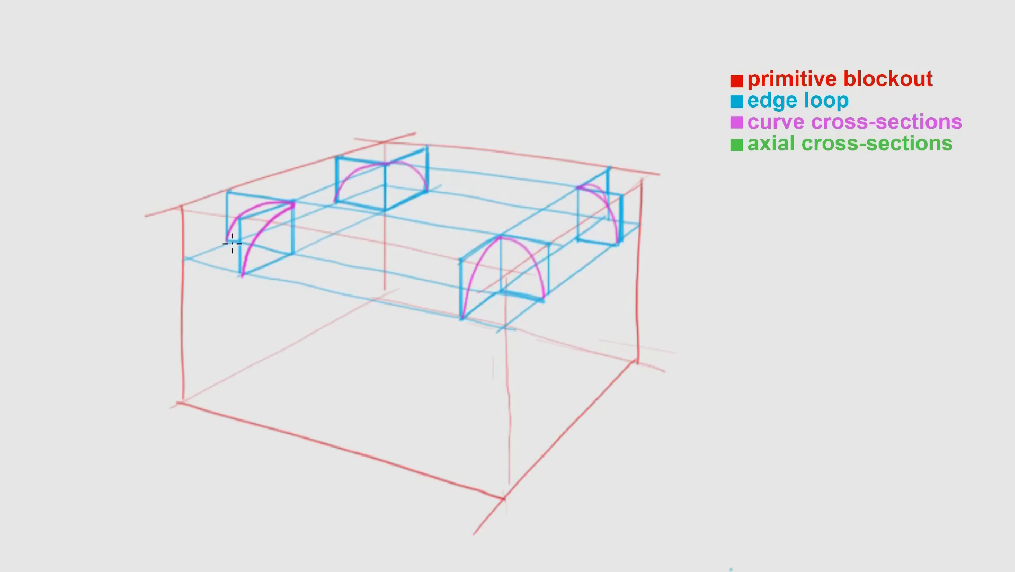
Step: Trace the green axial cross-section with rounded corners around the box, through the lower ends of the magenta curves
mouse_move(240, 274)
left_mouse_down()
mouse_move(460, 323)
mouse_move(543, 301)
left_mouse_up()
left_click_drag(582, 268, 544, 303)
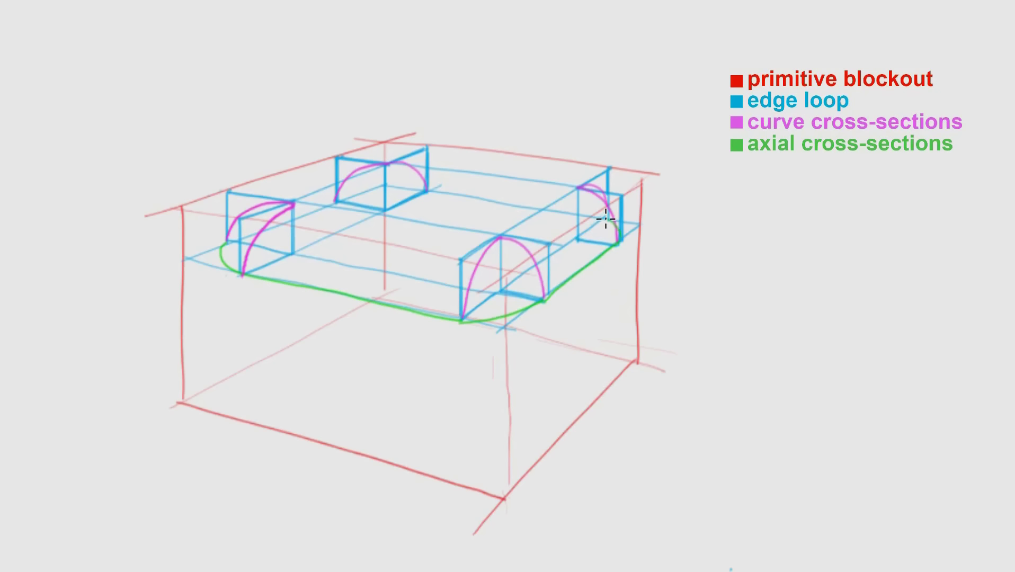
left_click_drag(426, 190, 606, 217)
left_click_drag(335, 201, 424, 192)
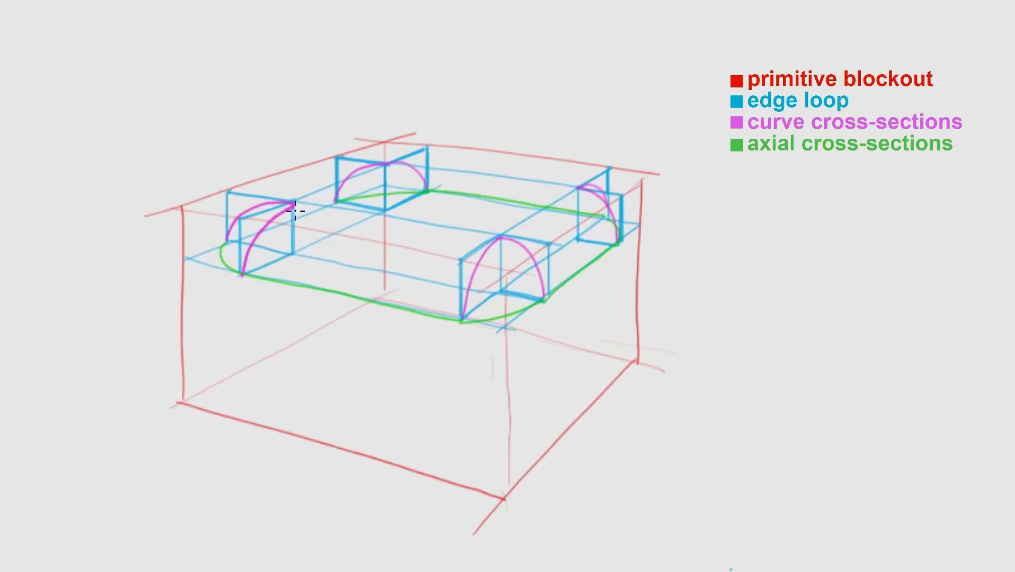
Step: Outline the flat top face in green by connecting the peaks of the four magenta corner curves
mouse_move(279, 222)
left_mouse_down()
mouse_move(225, 245)
mouse_move(333, 200)
mouse_move(470, 235)
left_mouse_up()
left_click_drag(572, 192, 500, 237)
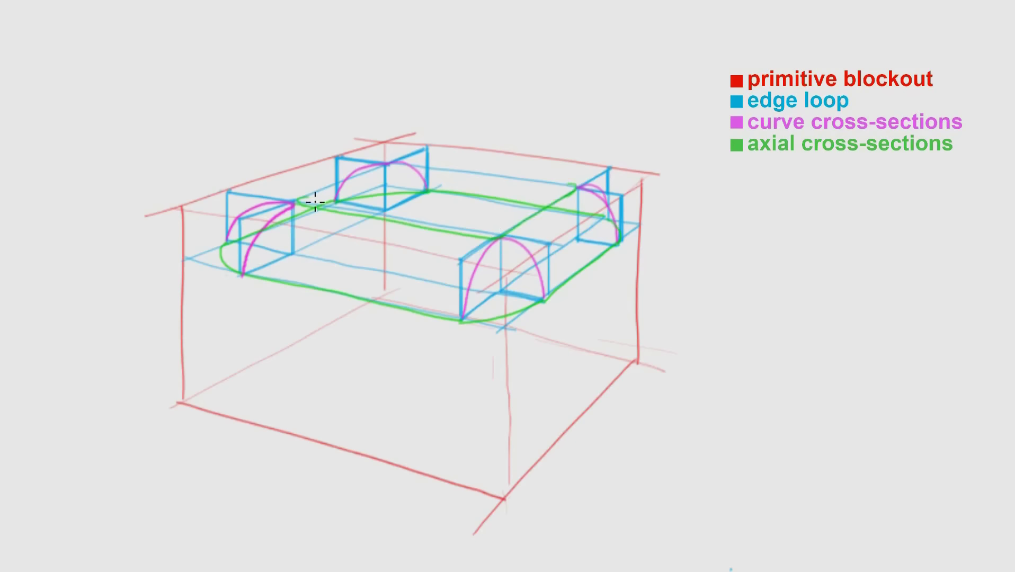
mouse_move(297, 204)
left_mouse_down()
mouse_move(384, 165)
mouse_move(572, 186)
left_mouse_up()
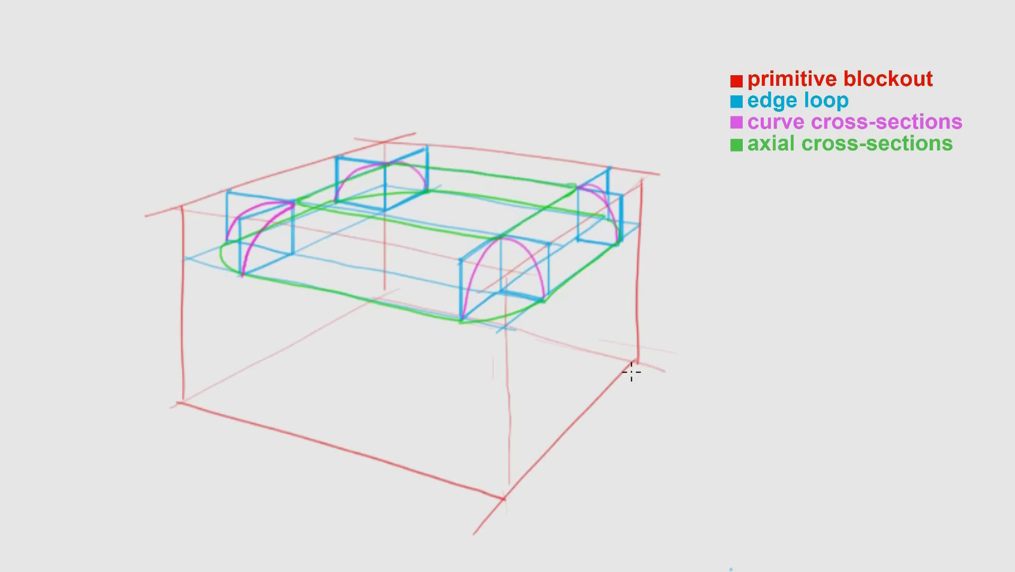
Step: Drop red vertical guides from the left corner's curve ends to the base and mark that corner's footprint
left_click_drag(241, 275, 241, 421)
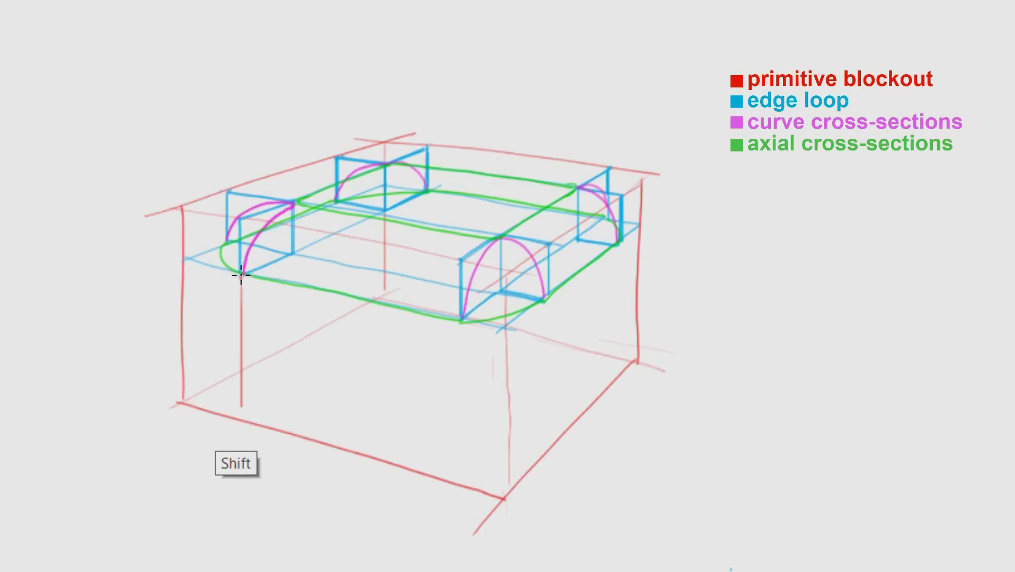
left_click_drag(227, 240, 228, 381)
left_click_drag(241, 421, 436, 303)
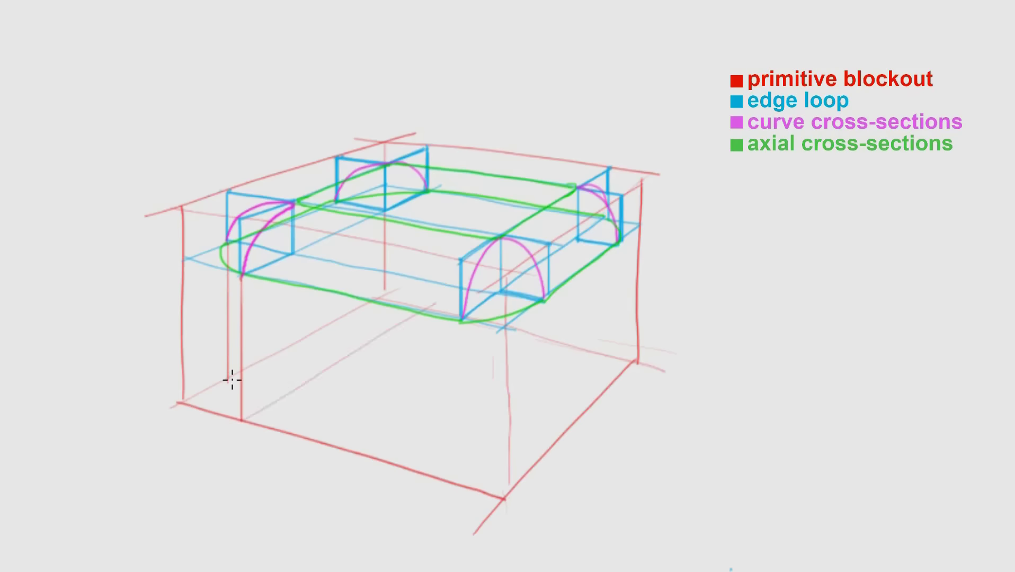
left_click_drag(230, 382, 251, 388)
Step: Project the back, front and right corner curve ends down to the base with red guides and mark their corner footprints
mouse_move(335, 208)
left_mouse_down()
mouse_move(336, 319)
mouse_move(385, 330)
left_mouse_up()
mouse_move(431, 190)
left_mouse_down()
mouse_move(432, 304)
mouse_move(463, 486)
left_mouse_up()
left_click_drag(458, 490, 590, 360)
left_click_drag(603, 213, 602, 354)
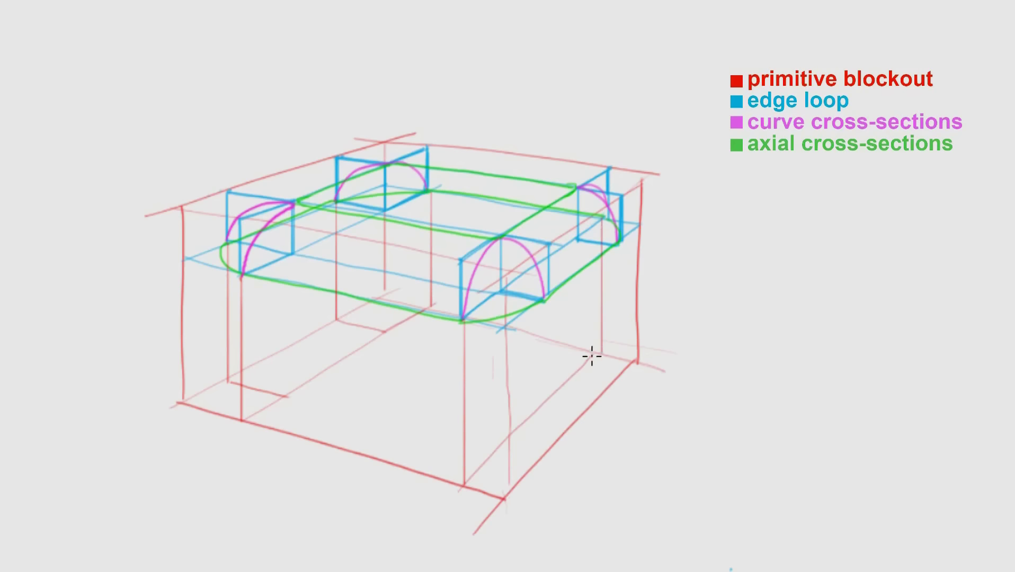
mouse_move(544, 300)
left_mouse_down()
mouse_move(543, 455)
mouse_move(499, 445)
left_mouse_up()
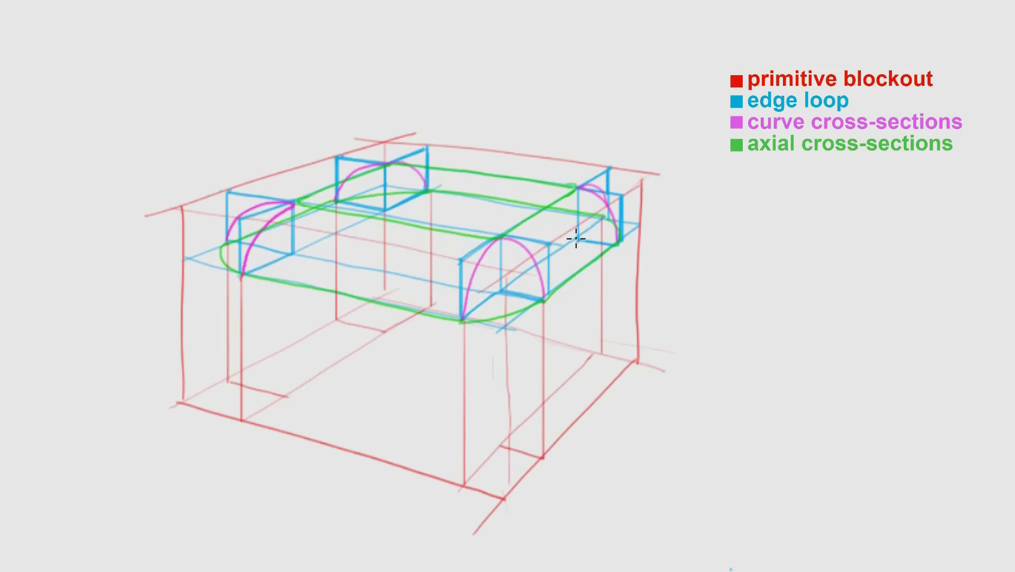
mouse_move(616, 244)
left_mouse_down()
mouse_move(617, 377)
mouse_move(594, 355)
left_mouse_up()
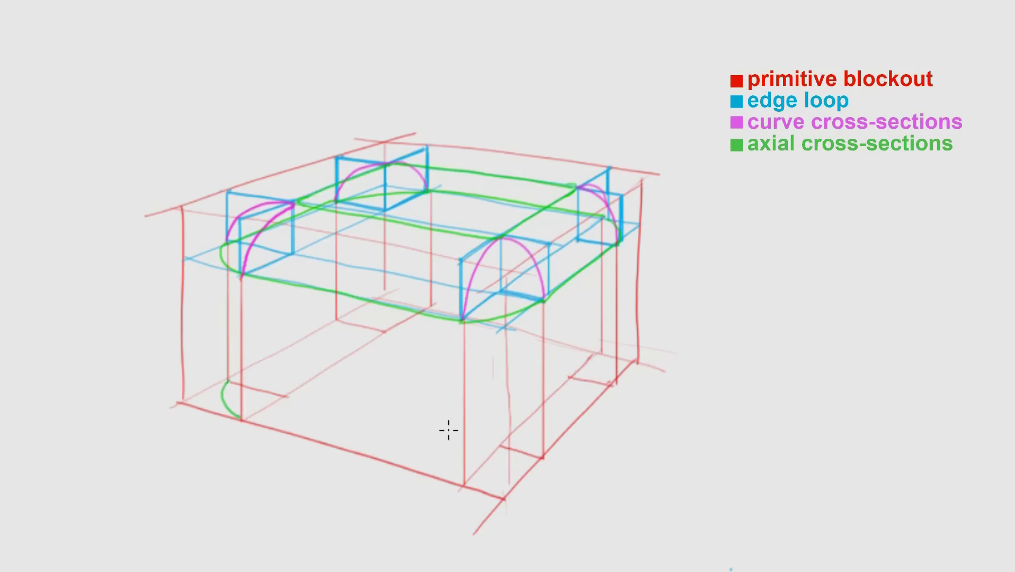
Step: Trace the green axial cross-section with rounded corners around the base, following the projected corner guides
left_click_drag(339, 320, 424, 310)
left_click_drag(229, 379, 306, 341)
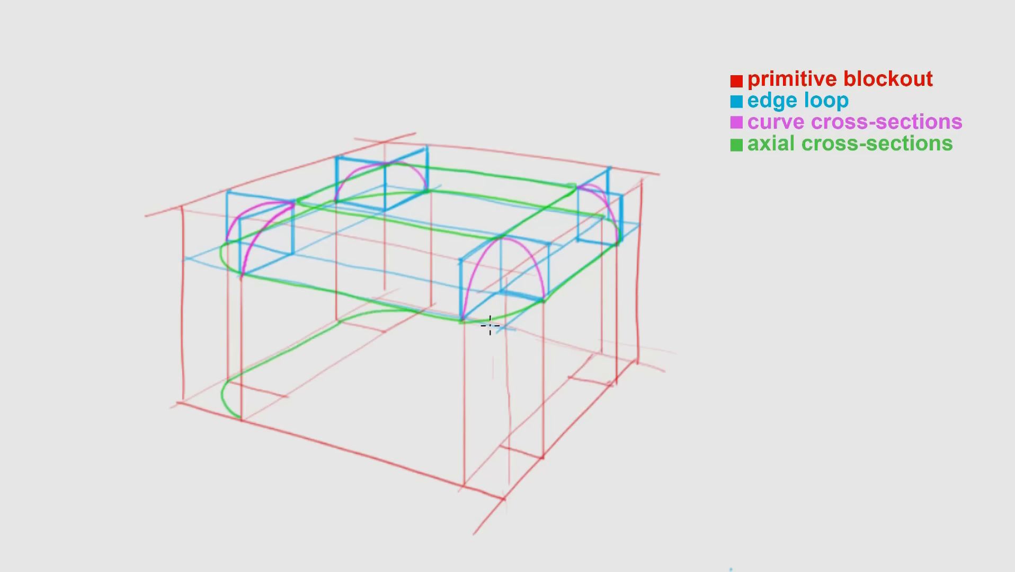
mouse_move(492, 328)
left_mouse_down()
mouse_move(587, 347)
mouse_move(610, 388)
left_mouse_up()
left_click_drag(542, 458, 610, 387)
key("ctrl+z")
left_click_drag(463, 486, 542, 457)
left_click_drag(233, 417, 460, 485)
Step: Ink the rounded form's left, top and right silhouette in black, following the corner curves down to the base
left_click_drag(271, 201, 219, 259)
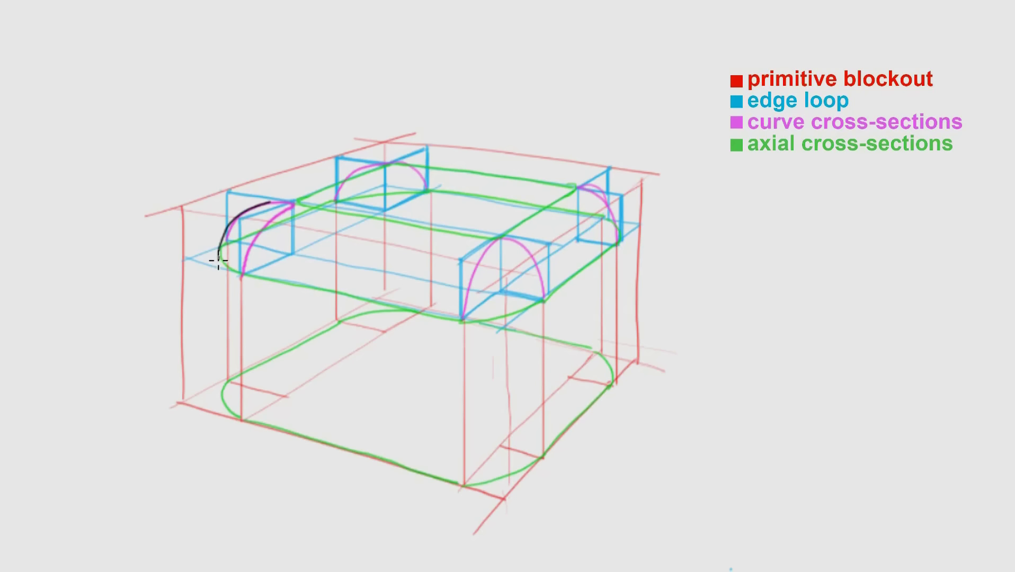
left_click(217, 402, "shift")
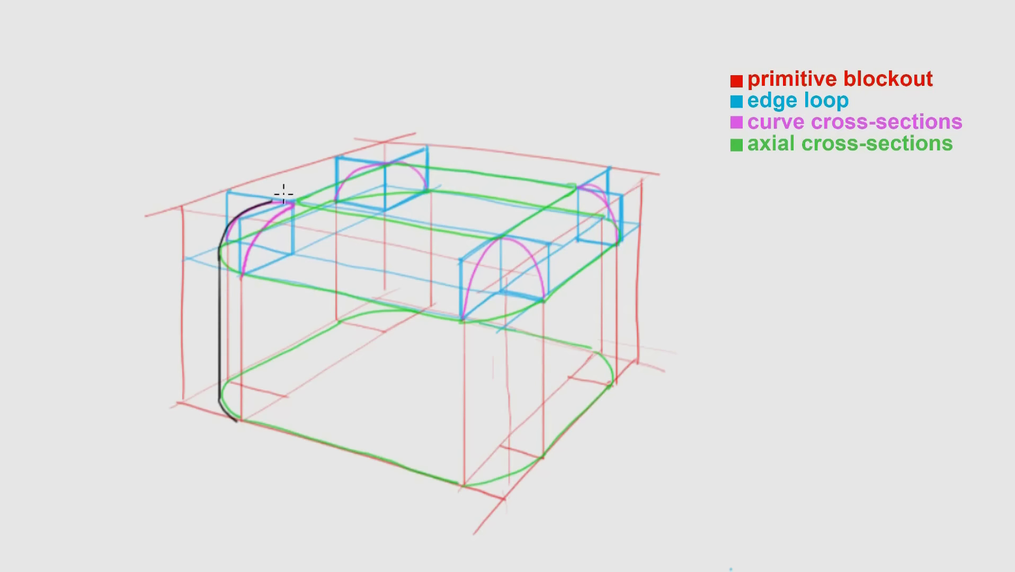
mouse_move(255, 206)
left_mouse_down()
mouse_move(401, 161)
mouse_move(588, 186)
mouse_move(633, 208)
mouse_move(614, 381)
left_mouse_up()
key("ctrl+z")
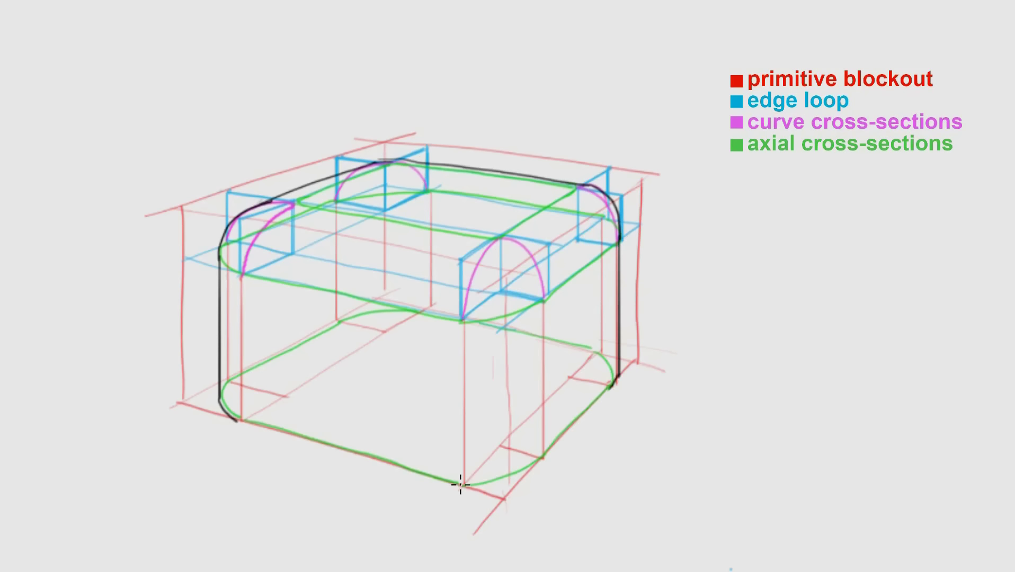
Step: Ink the base outline with a heavier black line around the rounded front, left and right corners
mouse_move(461, 485)
left_mouse_down()
mouse_move(542, 457)
mouse_move(613, 387)
left_mouse_up()
left_click_drag(539, 463, 610, 390)
mouse_move(236, 420)
left_mouse_down()
mouse_move(478, 485)
mouse_move(572, 427)
mouse_move(619, 374)
mouse_move(268, 428)
mouse_move(462, 485)
left_mouse_up()
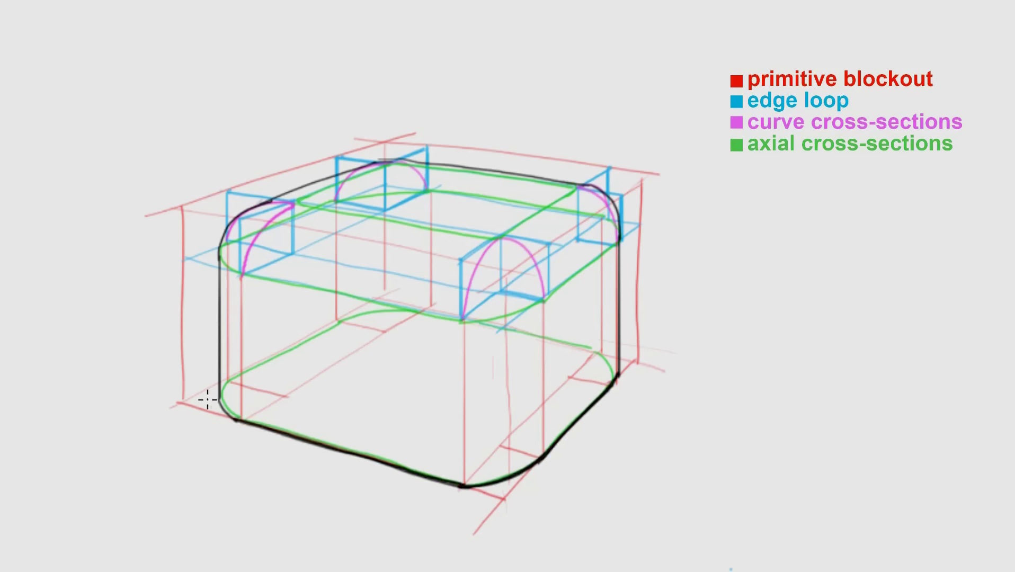
left_click_drag(219, 397, 240, 422)
Step: Shade the right side face gray-green with a soft gradient around the rounded front vertical edge
mouse_move(546, 303)
left_mouse_down()
mouse_move(509, 469)
mouse_move(604, 222)
mouse_move(614, 233)
left_mouse_up()
left_click_drag(493, 275, 498, 469)
mouse_move(503, 271)
left_mouse_down()
mouse_move(607, 207)
mouse_move(498, 471)
left_mouse_up()
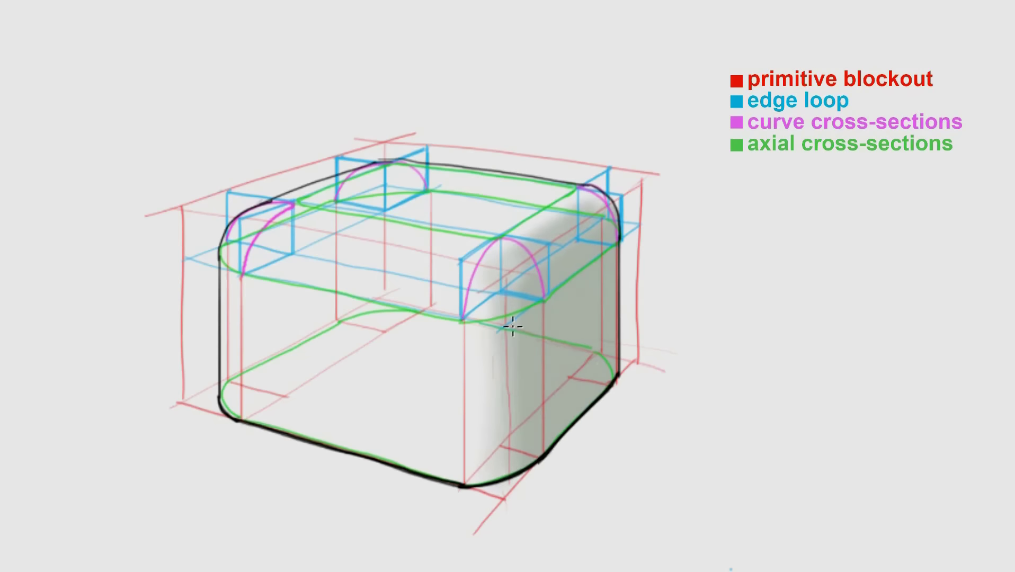
Step: Shade the front face light gray, softening the tone along the rounded top edge and front corner
mouse_move(490, 331)
left_mouse_down()
mouse_move(271, 308)
mouse_move(292, 261)
mouse_move(471, 261)
left_mouse_up()
mouse_move(265, 215)
left_mouse_down()
mouse_move(596, 186)
mouse_move(430, 231)
left_mouse_up()
mouse_move(501, 442)
left_mouse_down()
mouse_move(508, 281)
mouse_move(595, 204)
left_mouse_up()
Step: Paint a dark cast shadow on the ground beside the right side face, extending from the front corner
mouse_move(506, 483)
left_mouse_down()
mouse_move(571, 464)
mouse_move(582, 437)
mouse_move(576, 460)
mouse_move(629, 394)
mouse_move(628, 353)
mouse_move(602, 335)
mouse_move(666, 356)
left_mouse_up()
left_click_drag(665, 371, 583, 472)
key("ctrl+z")
mouse_move(527, 486)
left_mouse_down()
mouse_move(516, 487)
mouse_move(585, 477)
mouse_move(474, 501)
left_mouse_up()
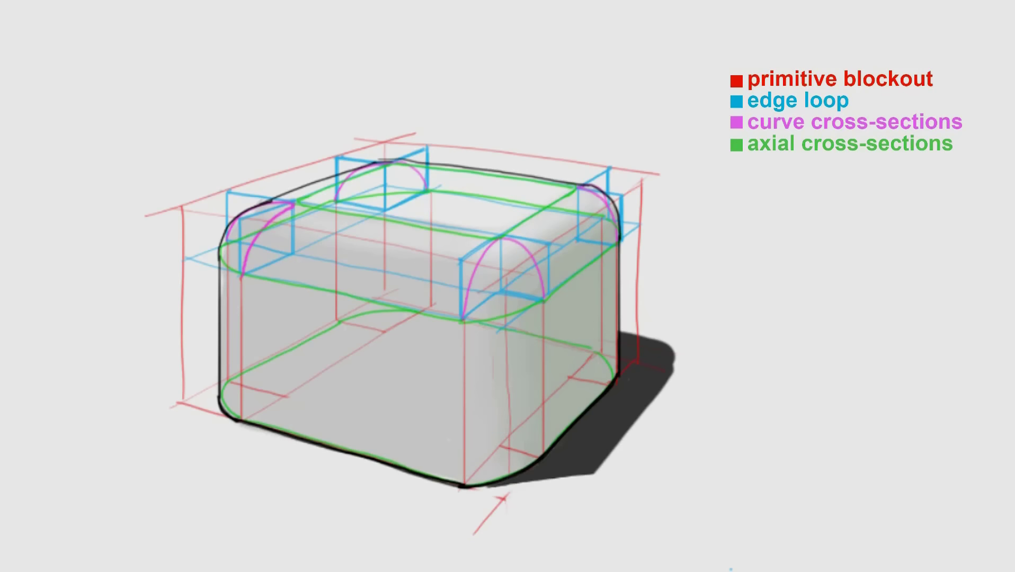